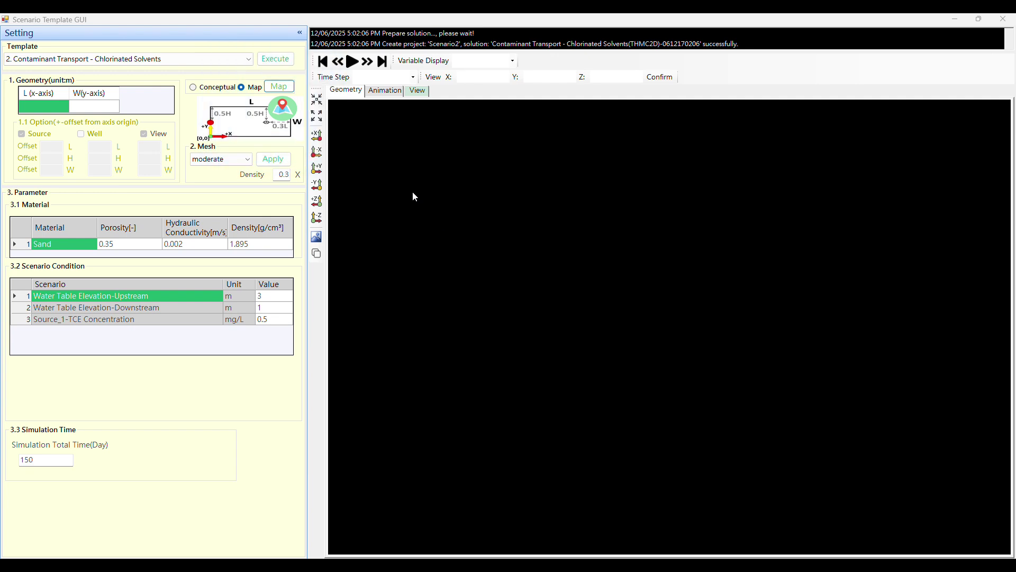
Step: Open the site map to define the model domain for the chlorinated solvents scenario
{"action": "left_click", "coordinate": [281, 91]}
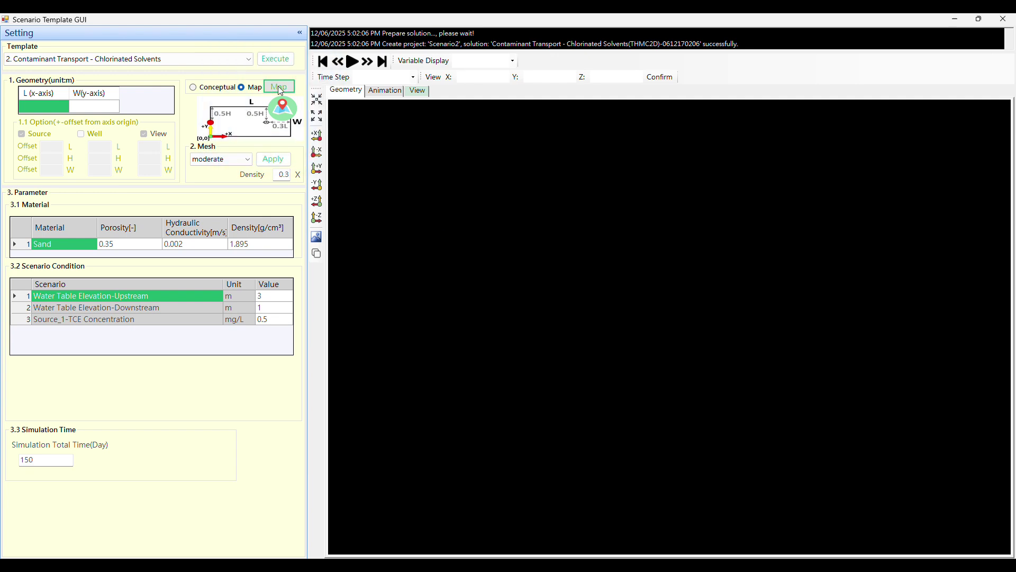
{"action": "left_click", "coordinate": [281, 90]}
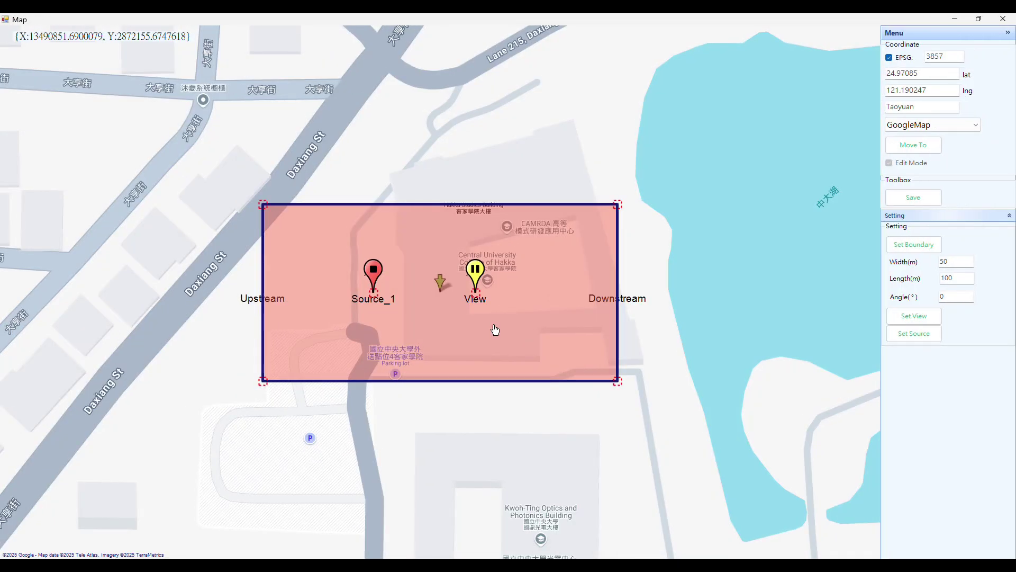
{"action": "scroll", "coordinate": [494, 330], "scroll_direction": "up", "scroll_amount": 1}
{"action": "scroll", "coordinate": [494, 329], "scroll_direction": "down", "scroll_amount": 1}
{"action": "scroll", "coordinate": [494, 329], "scroll_direction": "up", "scroll_amount": 1}
{"action": "scroll", "coordinate": [495, 330], "scroll_direction": "down", "scroll_amount": 1}
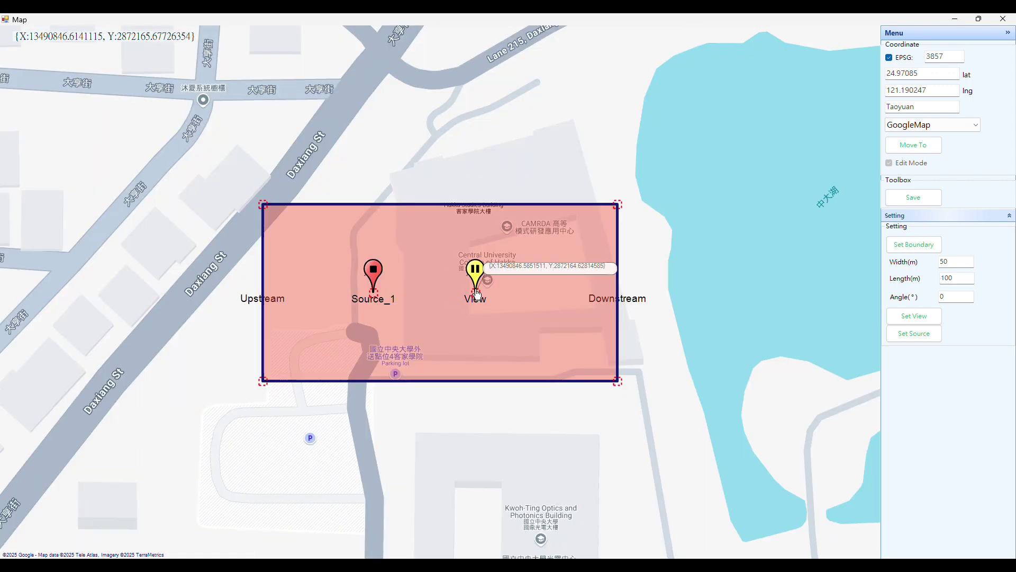
Step: Shift the model boundary rectangle slightly northeast on the map and bring up the placement options inside it
{"action": "right_click", "coordinate": [432, 289]}
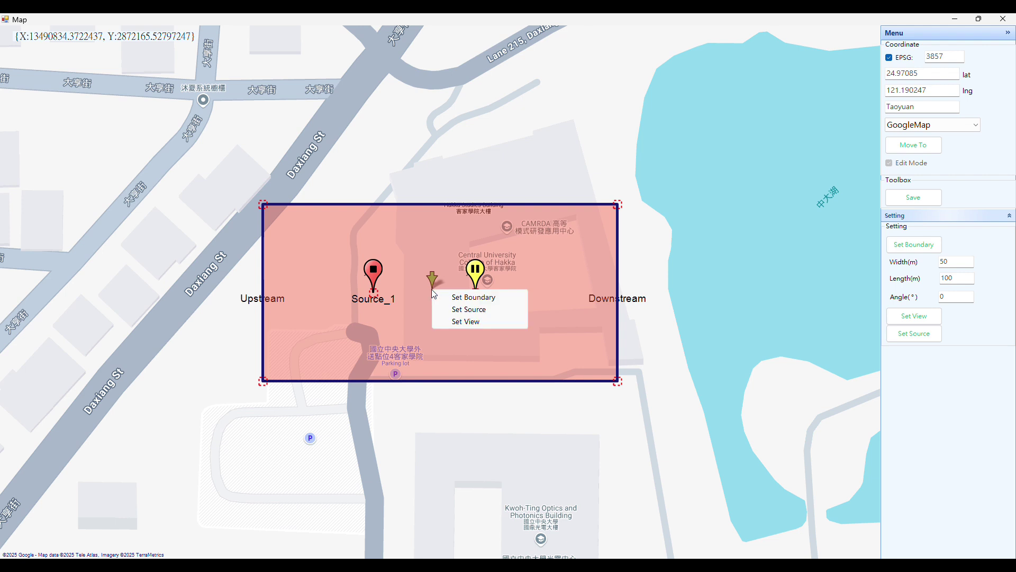
{"action": "left_click", "coordinate": [431, 289]}
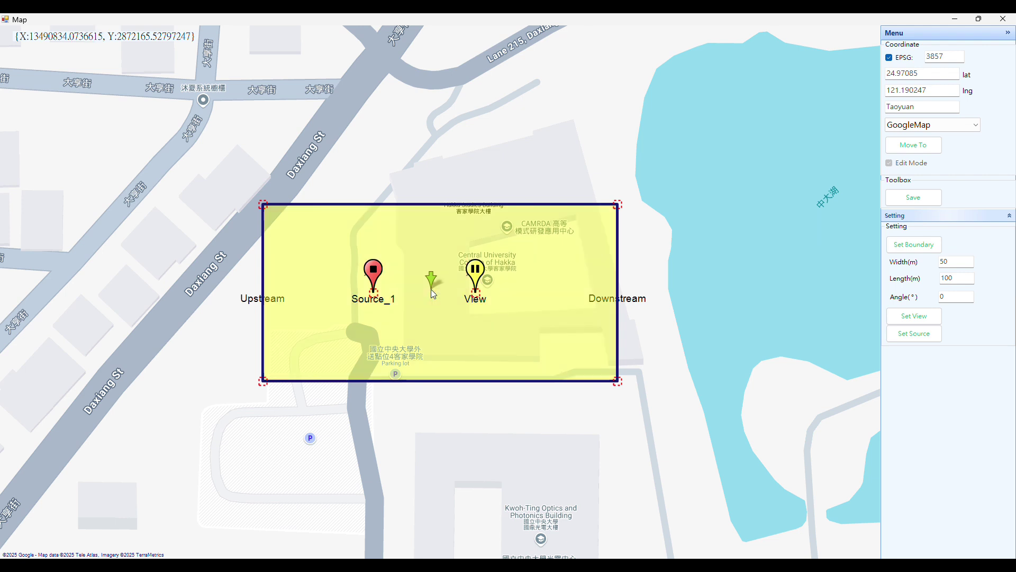
{"action": "mouse_move", "coordinate": [431, 289]}
{"action": "left_mouse_down"}
{"action": "mouse_move", "coordinate": [462, 271]}
{"action": "mouse_move", "coordinate": [424, 290]}
{"action": "mouse_move", "coordinate": [457, 292]}
{"action": "mouse_move", "coordinate": [438, 293]}
{"action": "mouse_move", "coordinate": [460, 274]}
{"action": "mouse_move", "coordinate": [439, 274]}
{"action": "mouse_move", "coordinate": [448, 271]}
{"action": "left_mouse_up"}
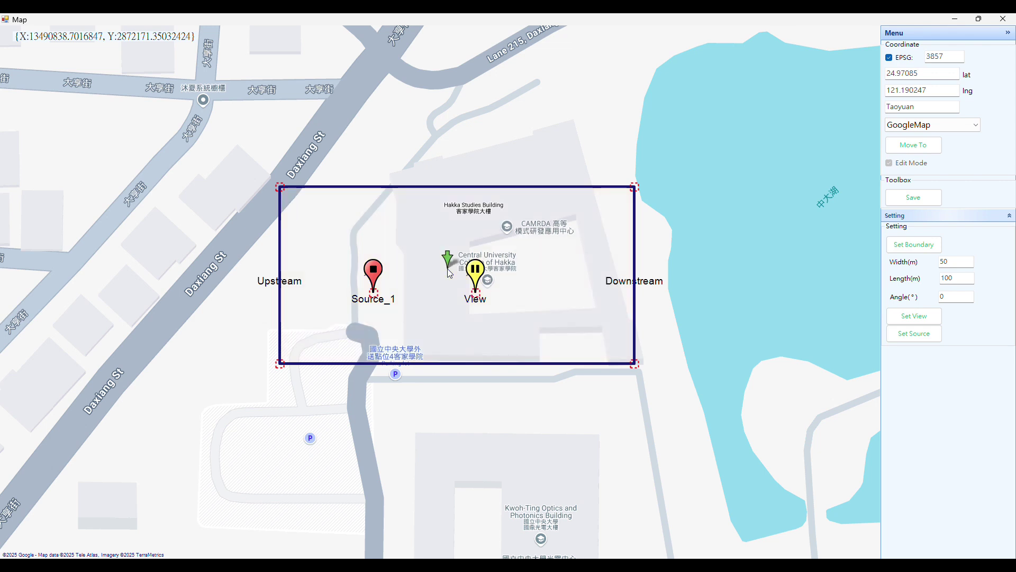
{"action": "right_click", "coordinate": [447, 273]}
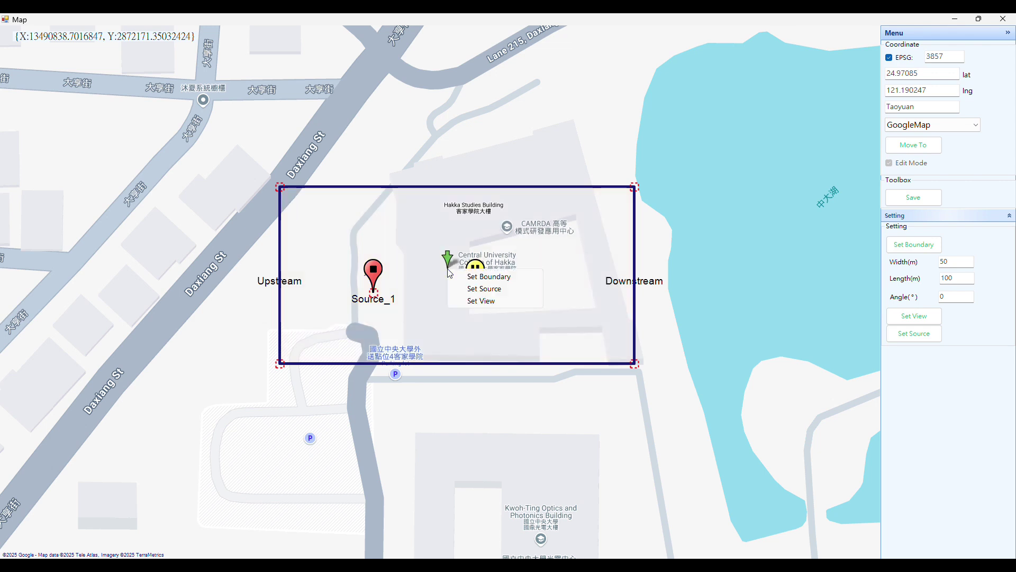
{"action": "left_click", "coordinate": [473, 289]}
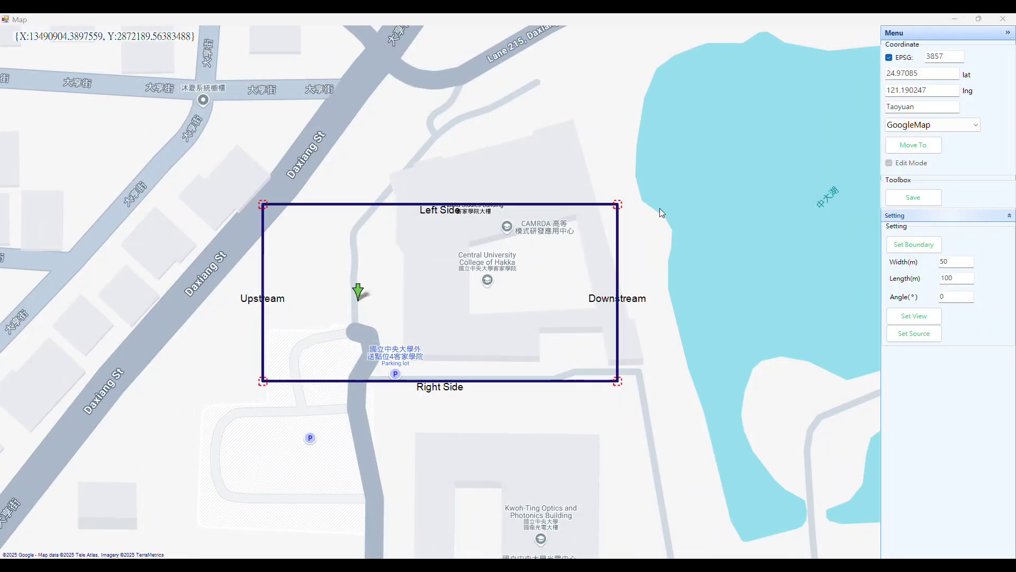
Step: Place two contaminant sources inside the boundary near its Upstream edge, the second one north of the first
{"action": "right_click", "coordinate": [310, 316]}
{"action": "left_click", "coordinate": [324, 335]}
{"action": "right_click", "coordinate": [298, 239]}
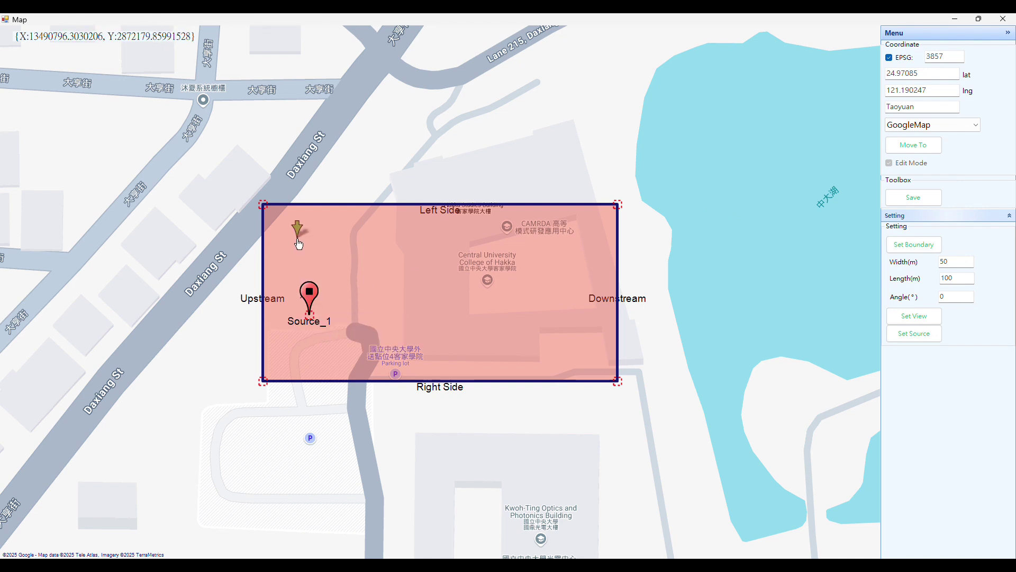
{"action": "left_click", "coordinate": [319, 259]}
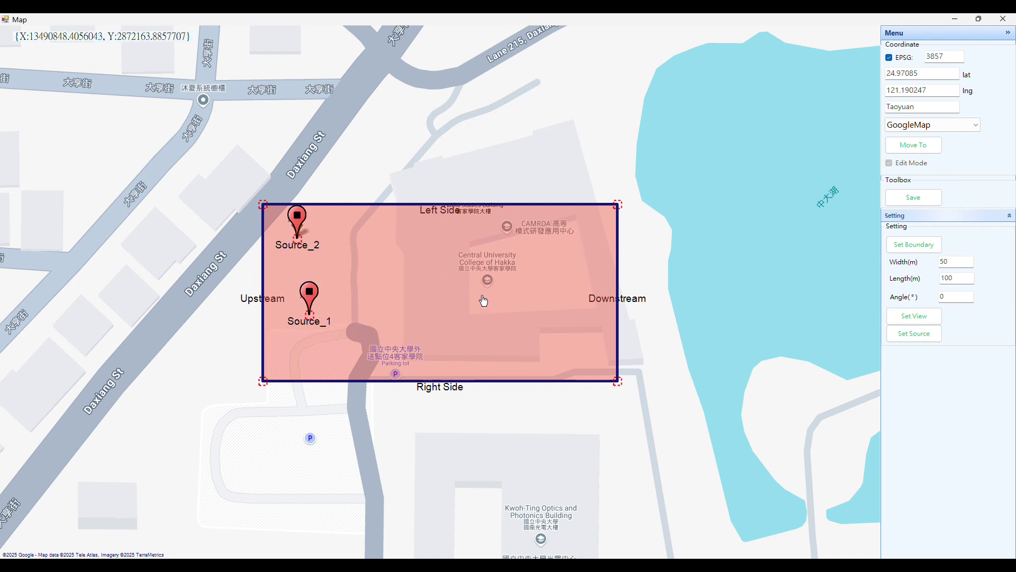
Step: Place a view point in the downstream half of the boundary, fine-tune the positions of all three markers and close the map
{"action": "right_click", "coordinate": [481, 290]}
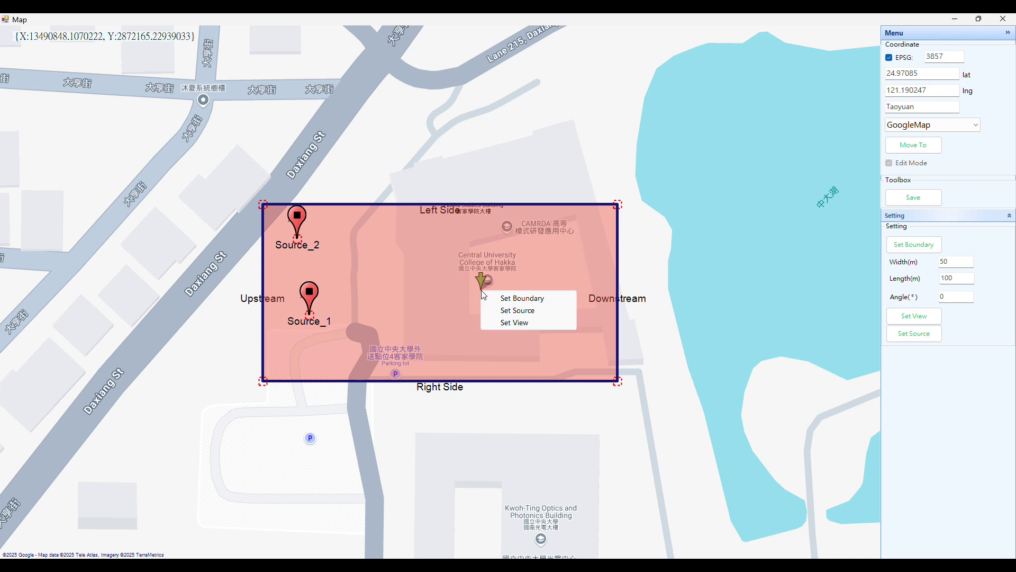
{"action": "left_click", "coordinate": [514, 325]}
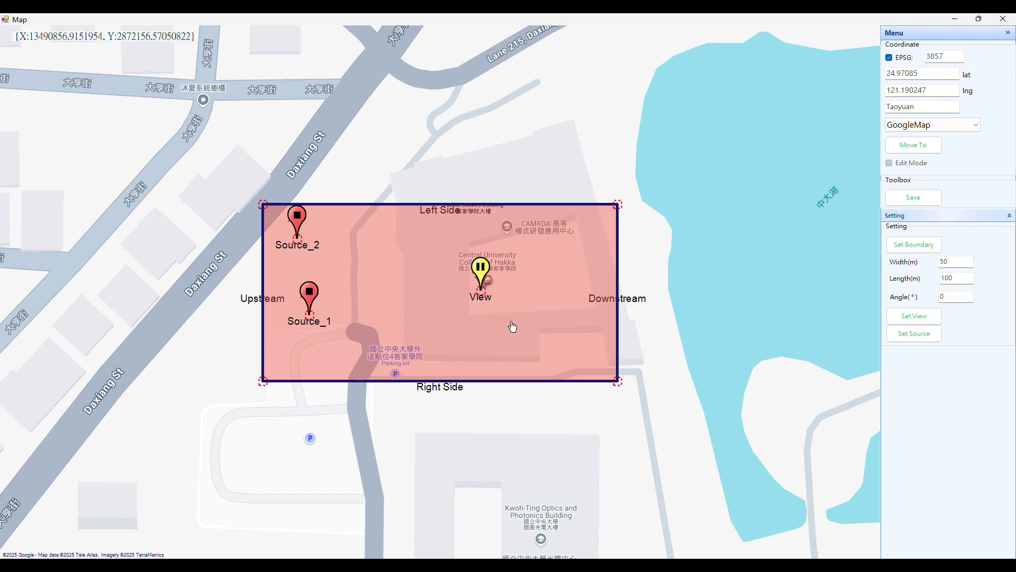
{"action": "left_click_drag", "start_coordinate": [304, 244], "coordinate": [316, 251]}
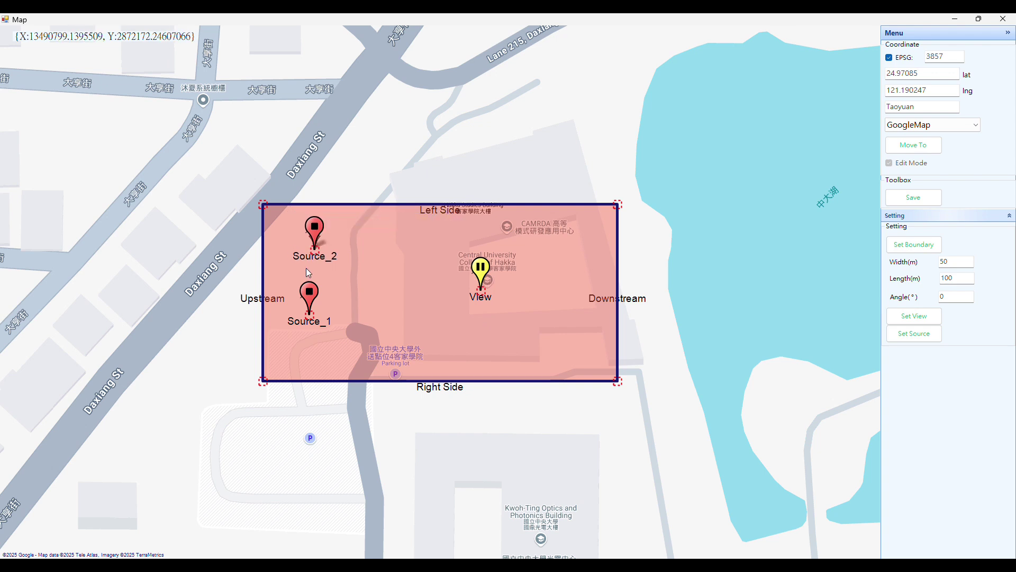
{"action": "left_click_drag", "start_coordinate": [310, 315], "coordinate": [312, 320]}
{"action": "left_click_drag", "start_coordinate": [480, 293], "coordinate": [476, 301]}
{"action": "left_click", "coordinate": [1003, 18]}
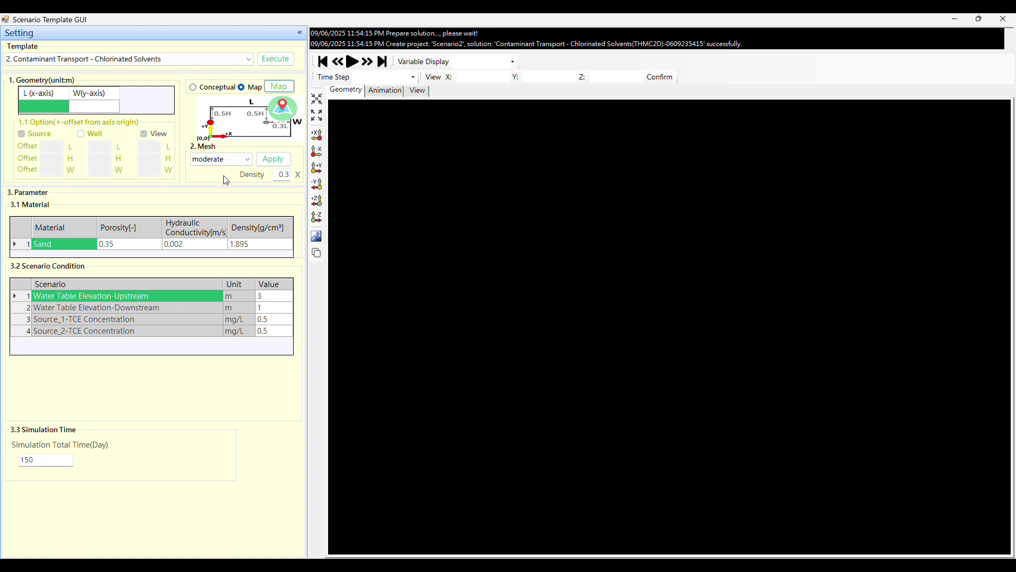
Step: Choose the moderate mesh and go over the sand's porosity, hydraulic conductivity and density
{"action": "left_click", "coordinate": [223, 159]}
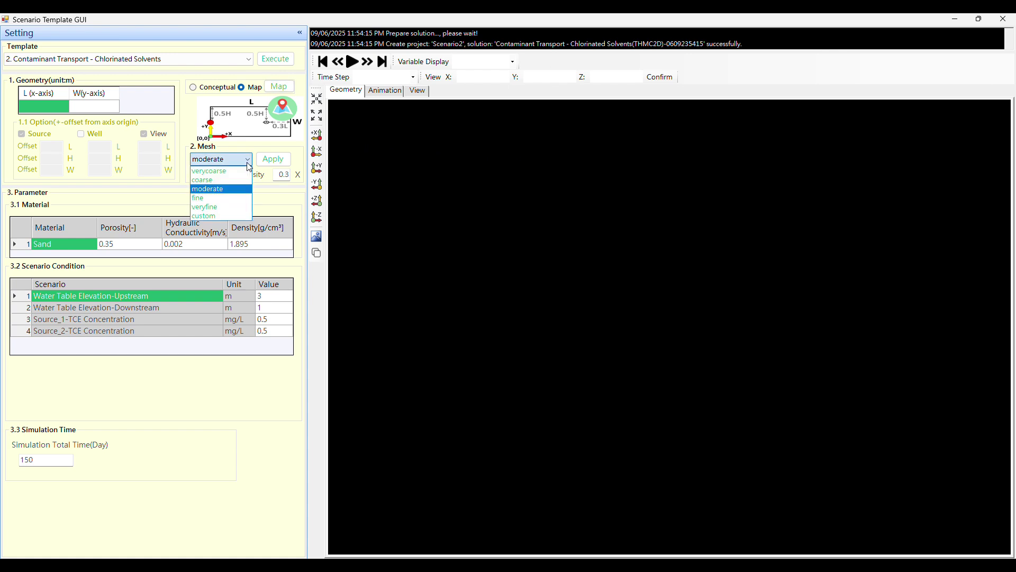
{"action": "left_click", "coordinate": [223, 189]}
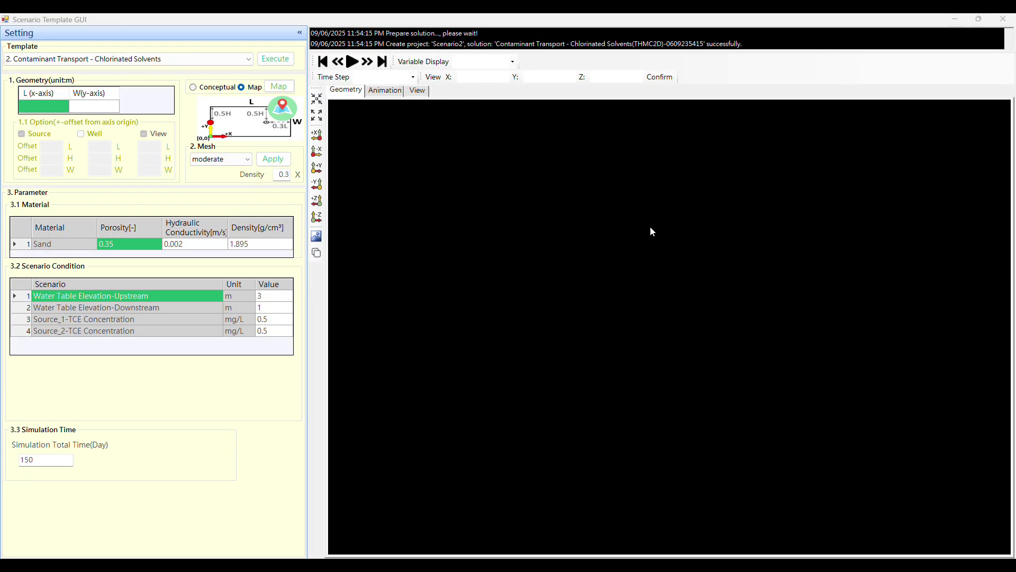
{"action": "left_click", "coordinate": [67, 245]}
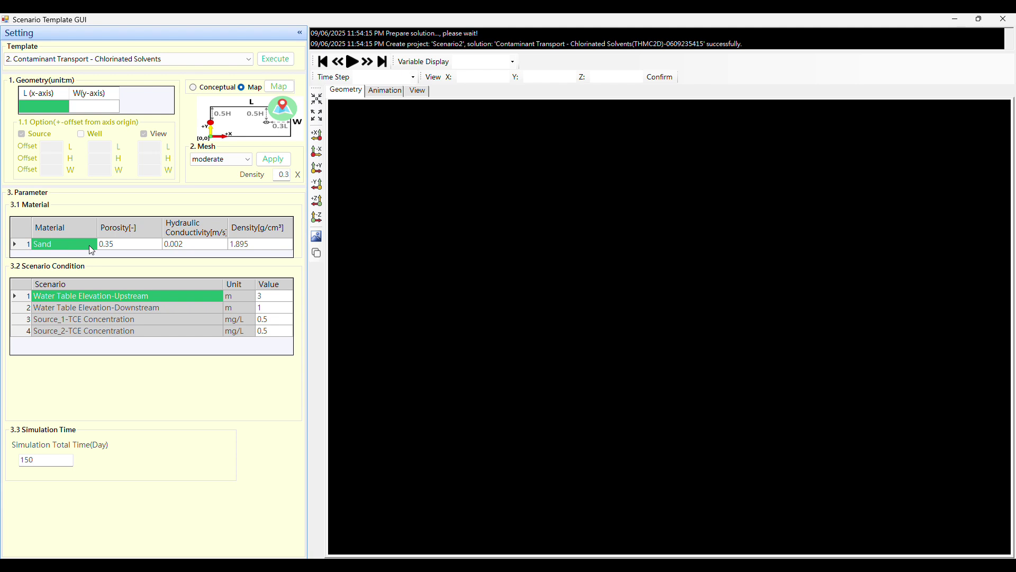
{"action": "left_click", "coordinate": [134, 247]}
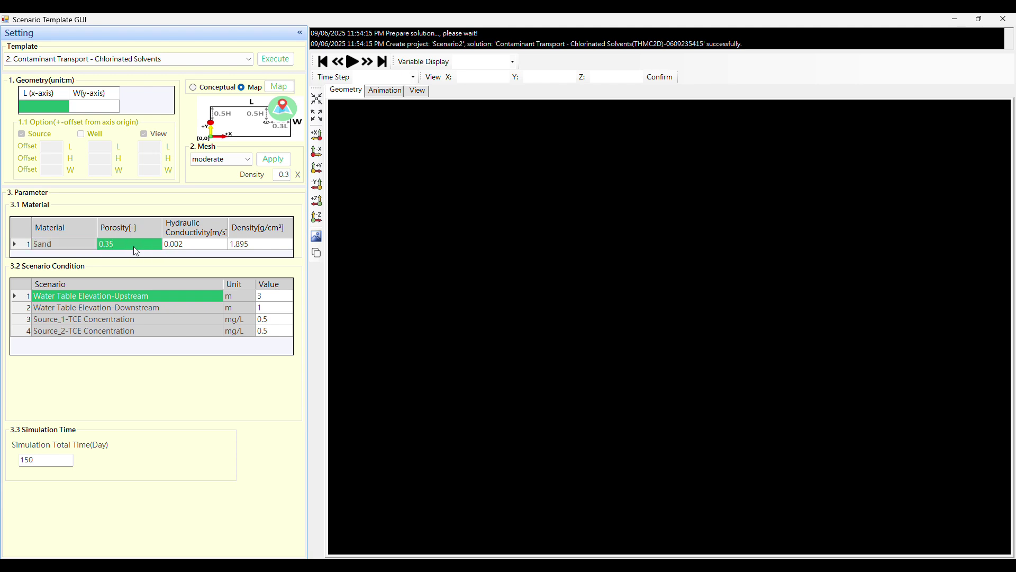
{"action": "left_click", "coordinate": [199, 246]}
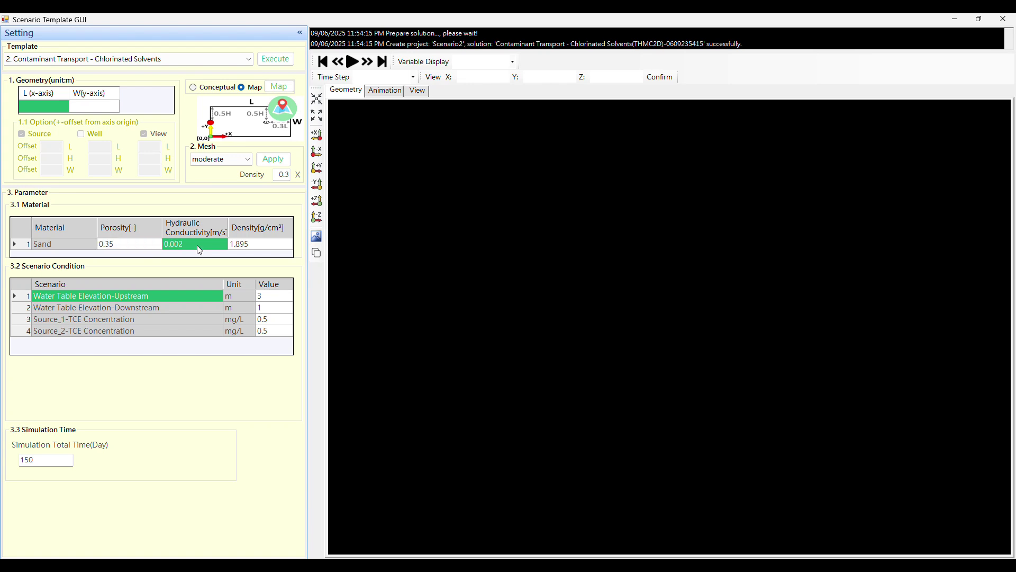
{"action": "left_click", "coordinate": [261, 246]}
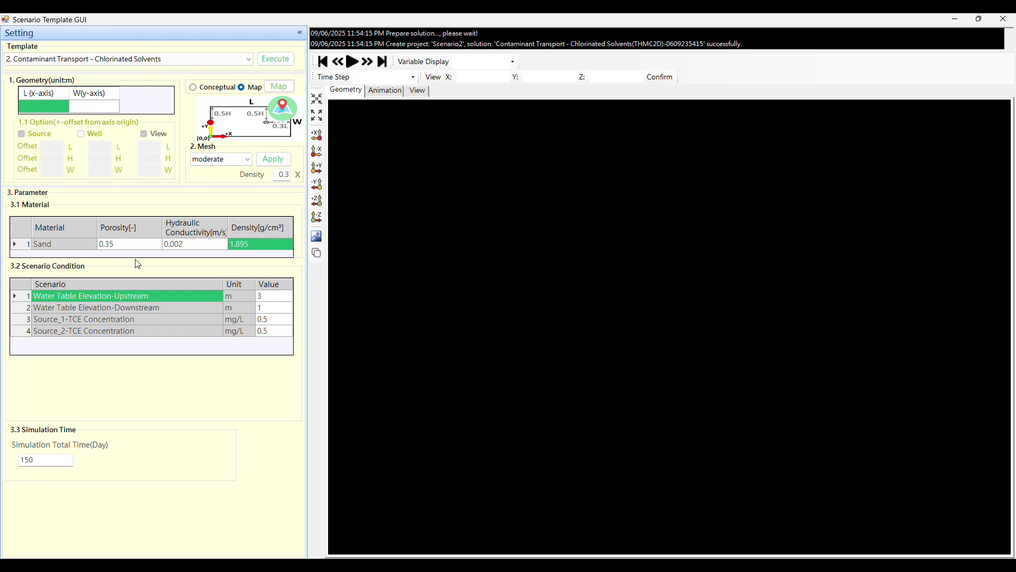
Step: Review the upstream and downstream water table elevations and the Source_1 TCE concentration
{"action": "left_click_drag", "start_coordinate": [160, 305], "coordinate": [162, 300]}
{"action": "left_click", "coordinate": [161, 300]}
{"action": "left_click", "coordinate": [268, 299]}
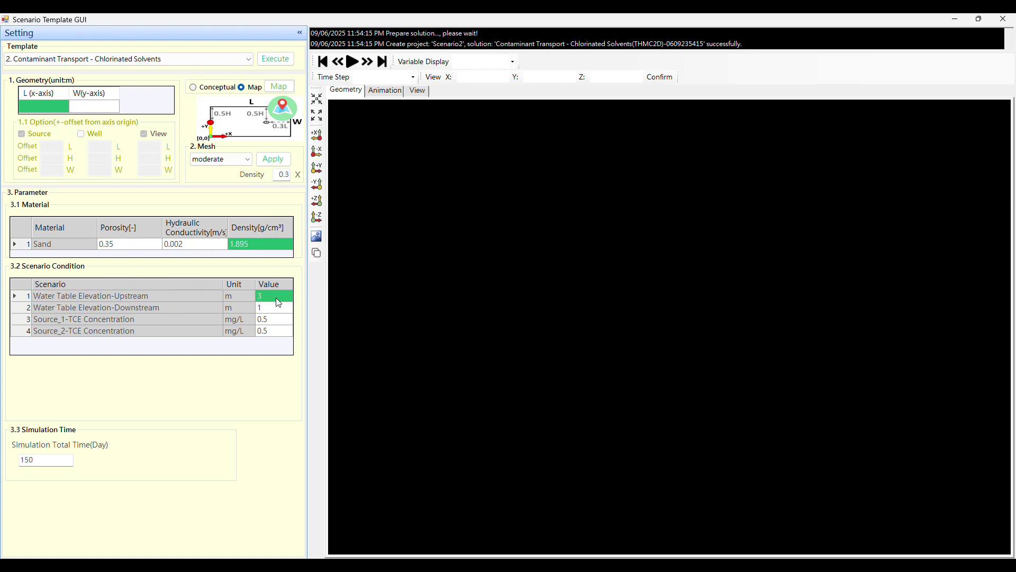
{"action": "left_click", "coordinate": [194, 300]}
{"action": "left_click", "coordinate": [194, 304]}
{"action": "left_click", "coordinate": [276, 310]}
{"action": "left_click", "coordinate": [183, 319]}
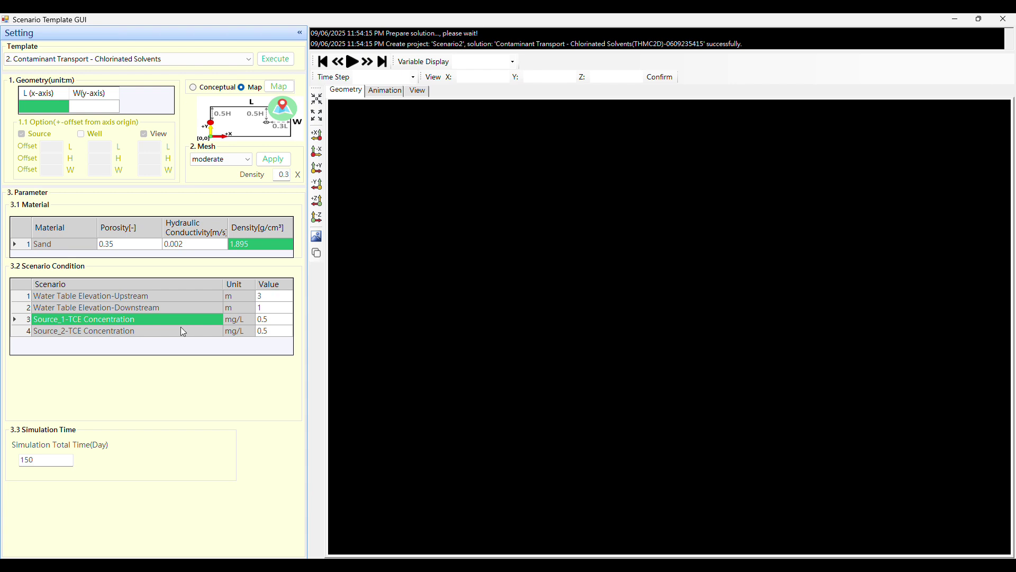
Step: Set the Source_2 TCE concentration to 0.3 mg/L and check the total simulation time
{"action": "left_click", "coordinate": [182, 334]}
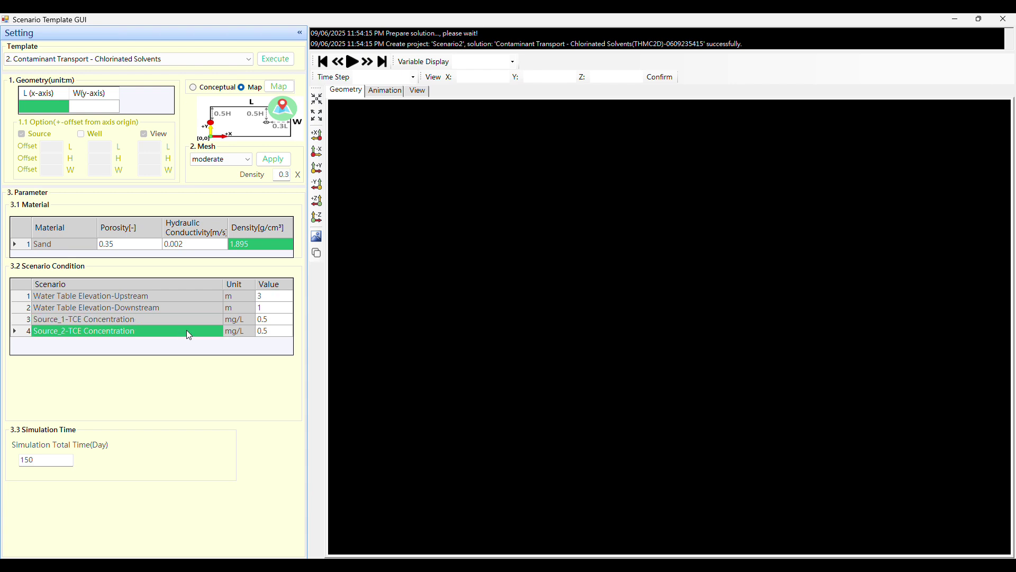
{"action": "left_click", "coordinate": [273, 329]}
{"action": "left_click", "coordinate": [273, 330]}
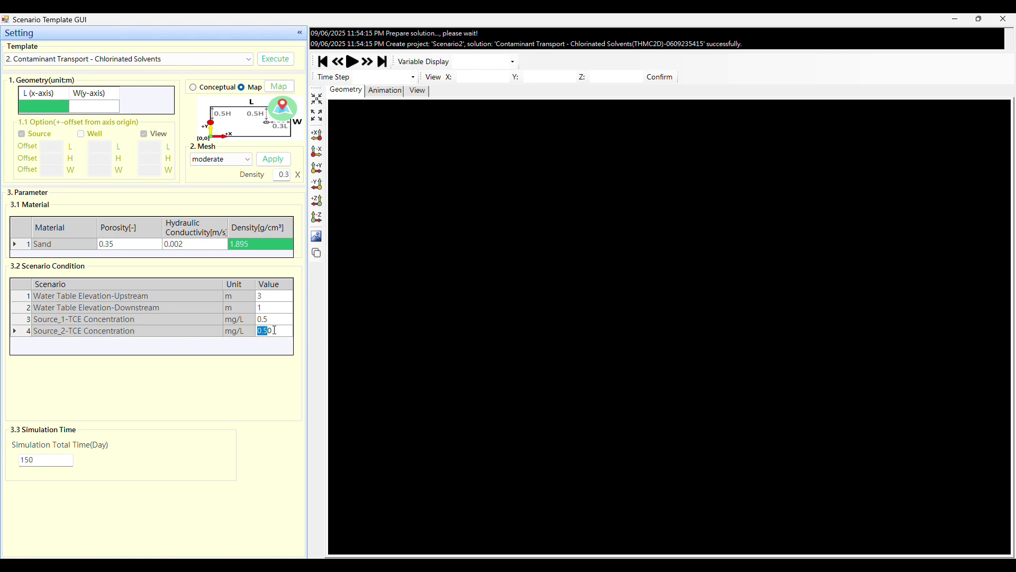
{"action": "type", "text": "0.3"}
{"action": "left_click", "coordinate": [57, 463]}
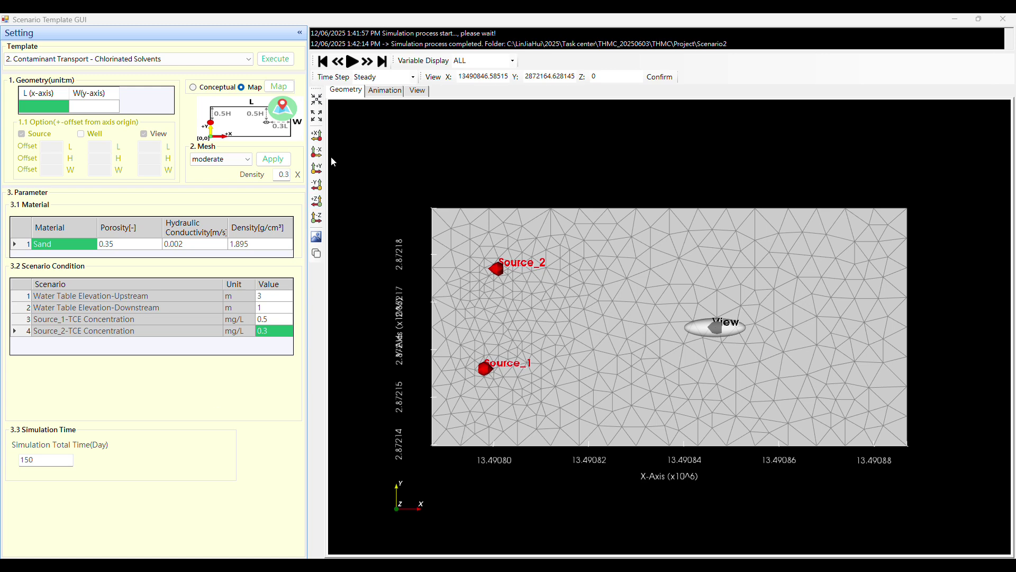
Step: Play the simulation result animation and examine the velocity, pressure head and TCE charts at the observe point
{"action": "left_click", "coordinate": [369, 94]}
{"action": "left_click", "coordinate": [353, 62]}
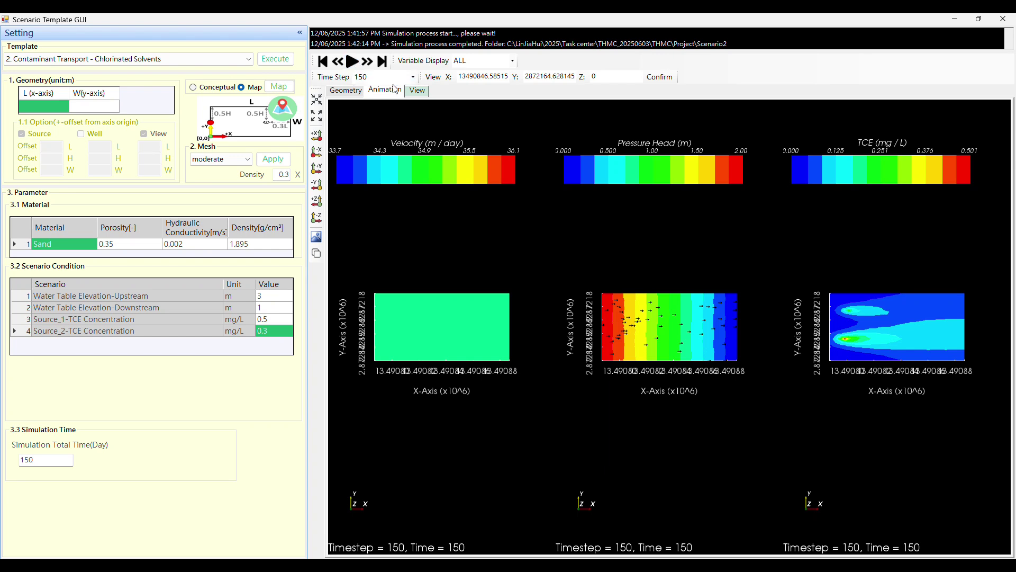
{"action": "scroll", "coordinate": [701, 327], "scroll_direction": "up", "scroll_amount": 2}
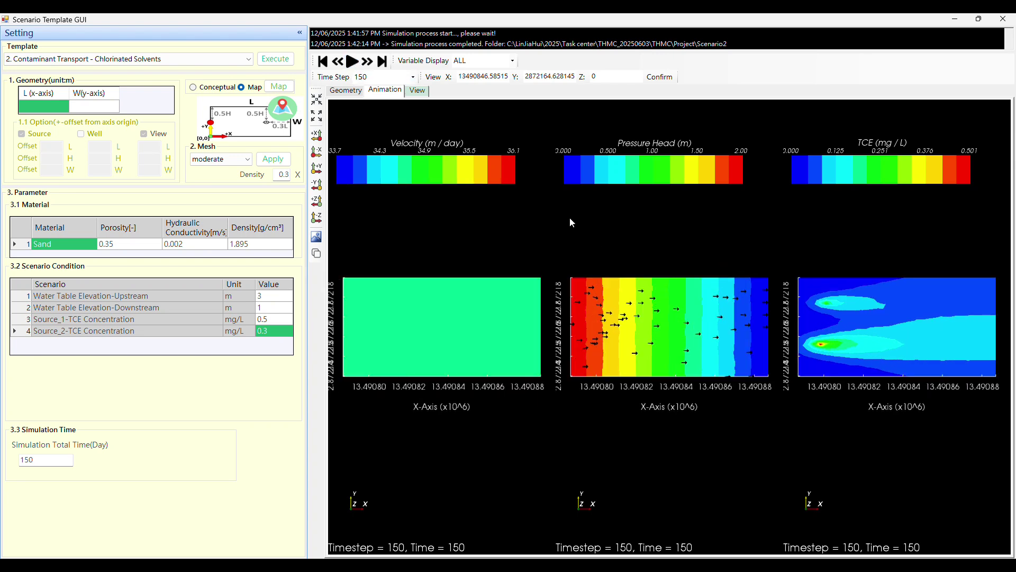
{"action": "left_click", "coordinate": [417, 93]}
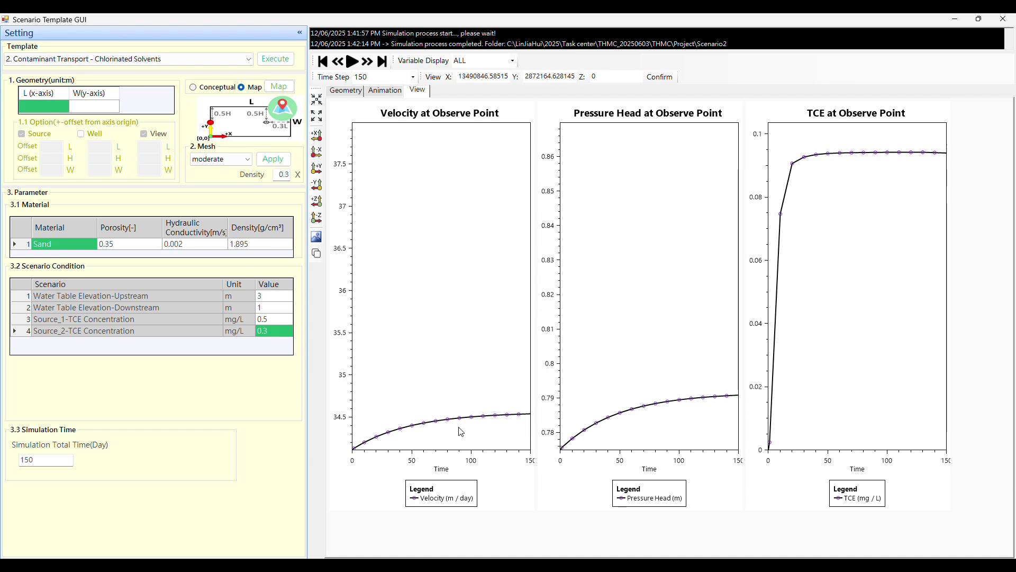
{"action": "left_click", "coordinate": [513, 61]}
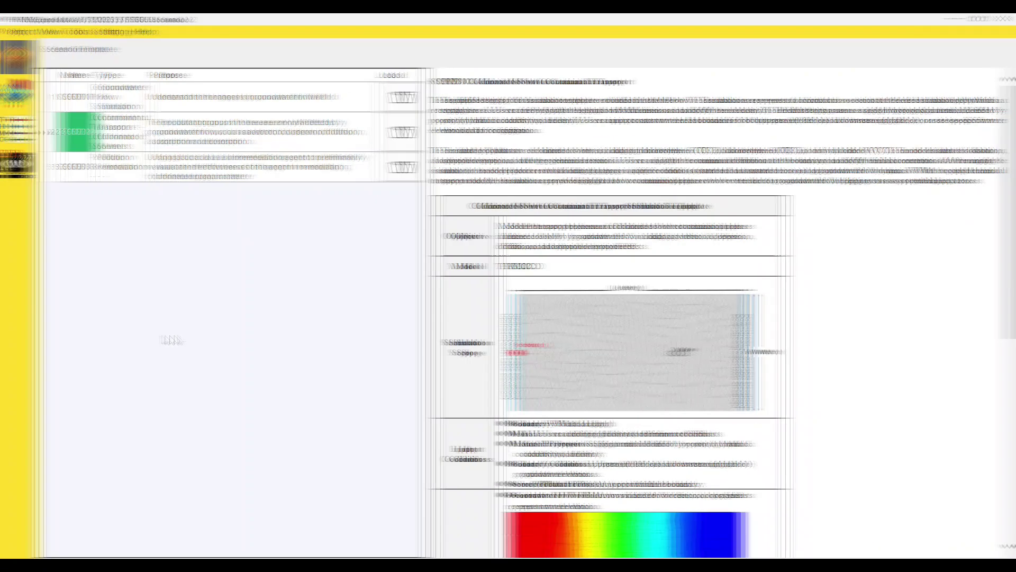
Step: In Site Management, toggle the Pressure, Velocity and TCE results and examine the TCE distribution with only that result displayed
{"action": "left_click", "coordinate": [13, 57]}
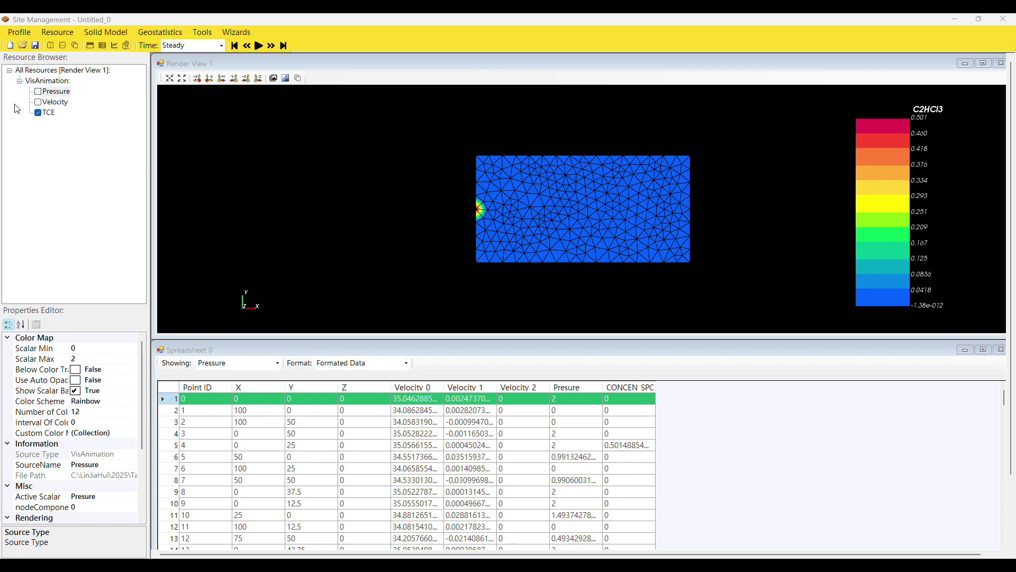
{"action": "left_click", "coordinate": [20, 82]}
{"action": "left_click", "coordinate": [38, 92]}
{"action": "left_click", "coordinate": [38, 113]}
{"action": "left_click", "coordinate": [38, 102]}
{"action": "left_click", "coordinate": [38, 91]}
{"action": "left_click", "coordinate": [38, 103]}
{"action": "left_click", "coordinate": [38, 113]}
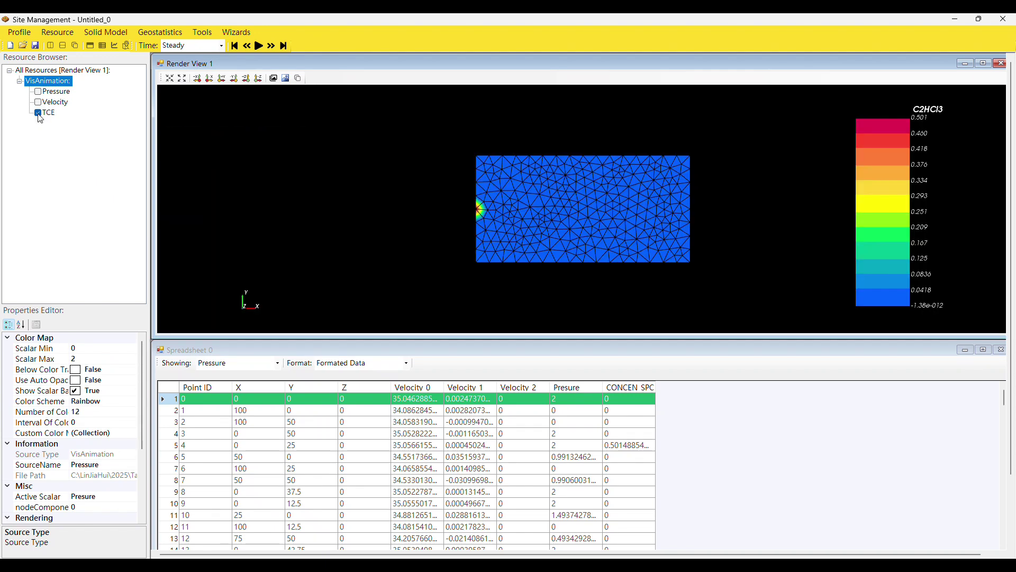
{"action": "left_click", "coordinate": [39, 113]}
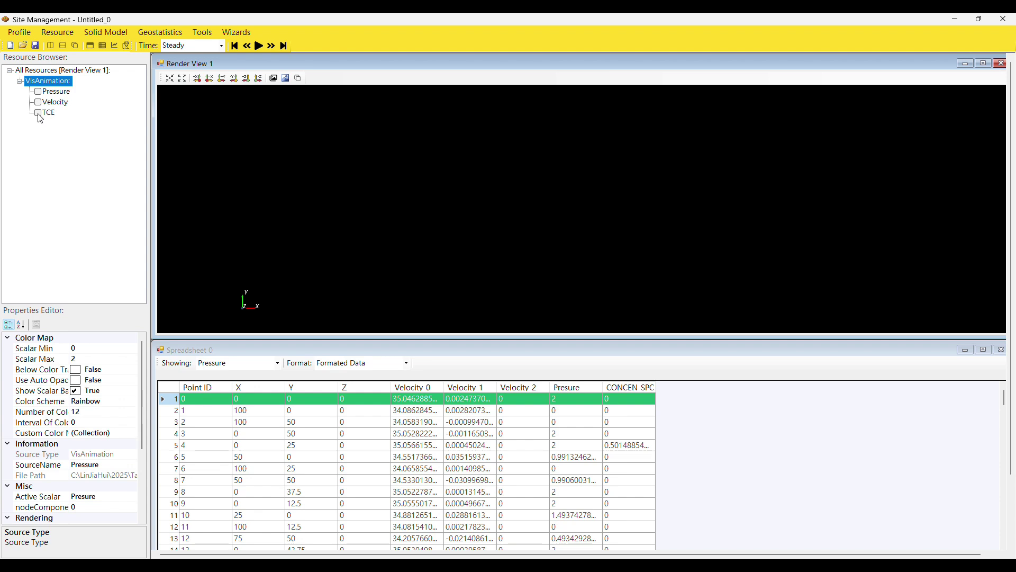
{"action": "left_click", "coordinate": [39, 113]}
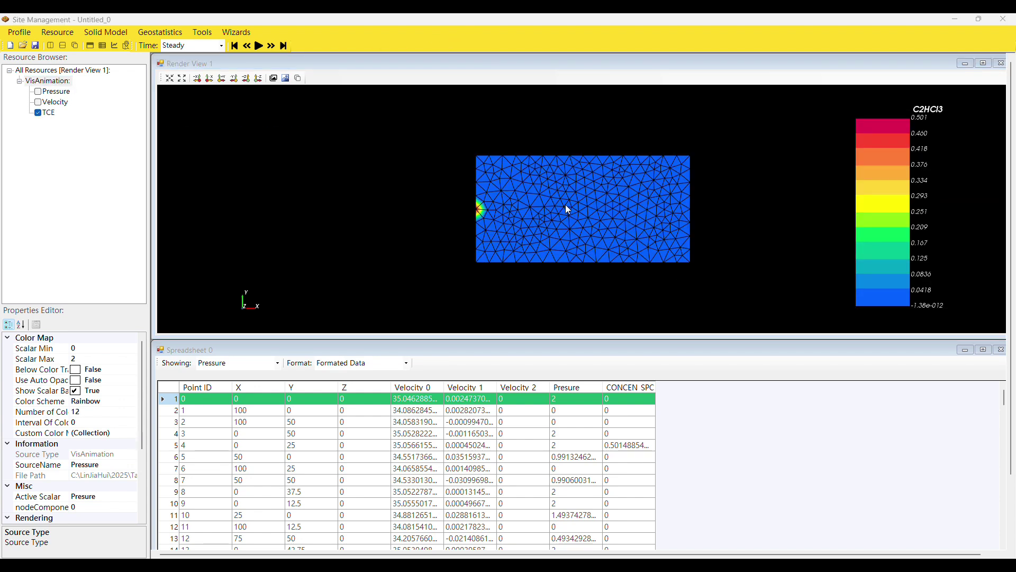
{"action": "scroll", "coordinate": [566, 206], "scroll_direction": "up", "scroll_amount": 2}
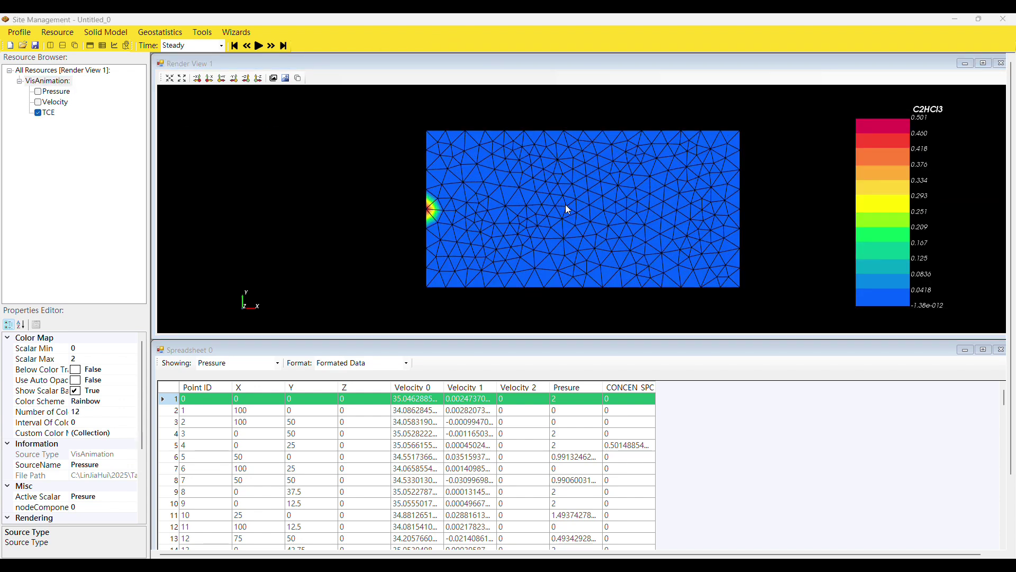
{"action": "scroll", "coordinate": [567, 209], "scroll_direction": "up", "scroll_amount": 1}
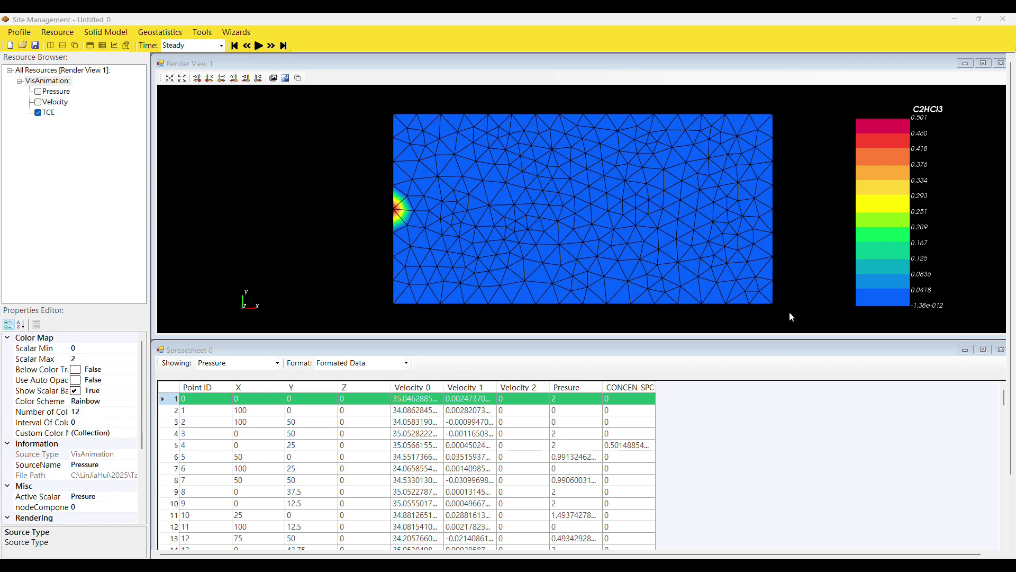
Step: Review the Pressure result's Color Map properties, from the scalar range and transparency options to the scalar bar and the available color schemes
{"action": "left_click", "coordinate": [727, 411]}
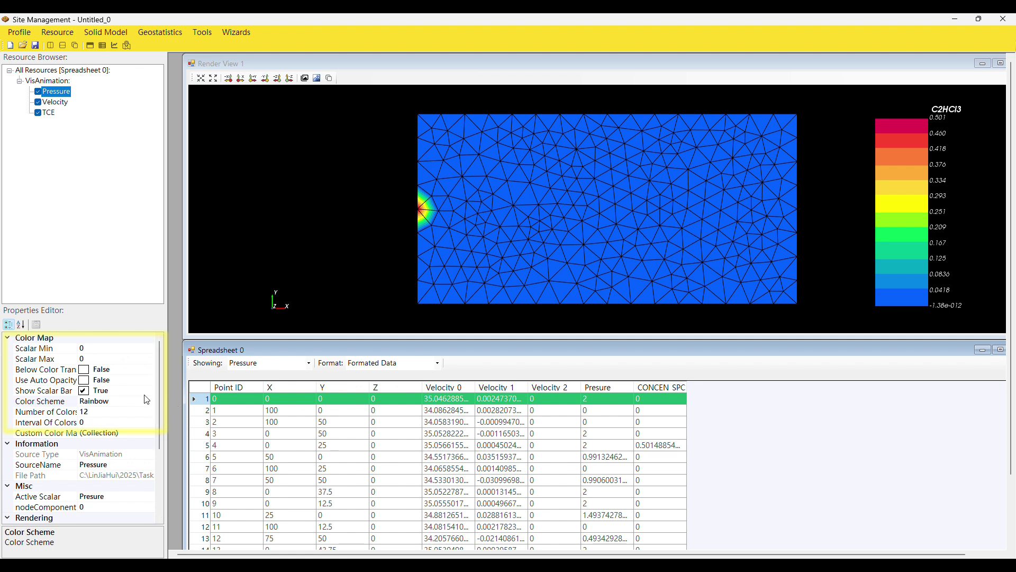
{"action": "left_click", "coordinate": [35, 349]}
{"action": "left_click", "coordinate": [36, 360]}
{"action": "left_click", "coordinate": [36, 370]}
{"action": "left_click", "coordinate": [35, 381]}
{"action": "left_click", "coordinate": [34, 392]}
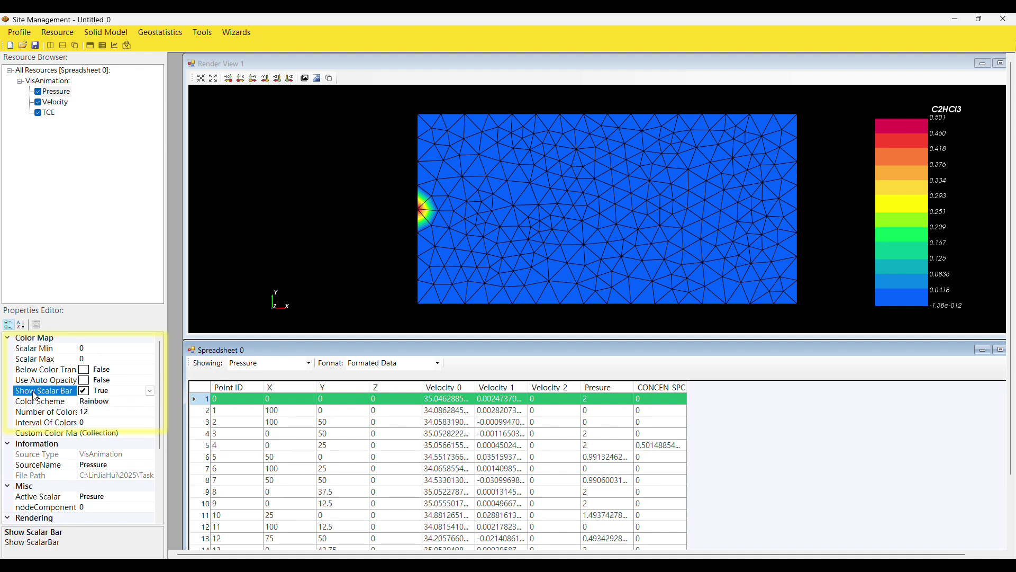
{"action": "left_click", "coordinate": [32, 404]}
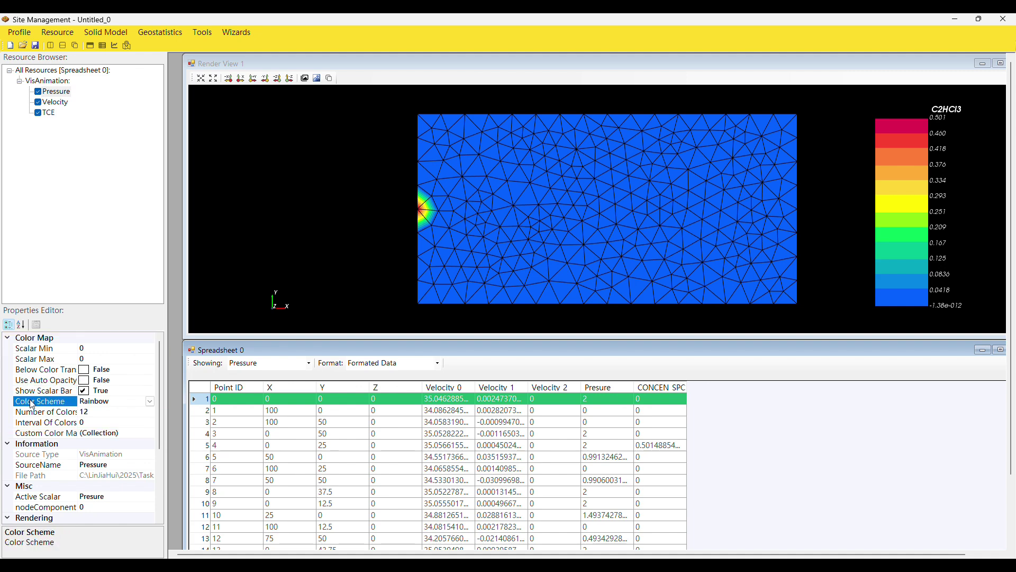
{"action": "left_click", "coordinate": [150, 401]}
{"action": "left_click", "coordinate": [107, 418]}
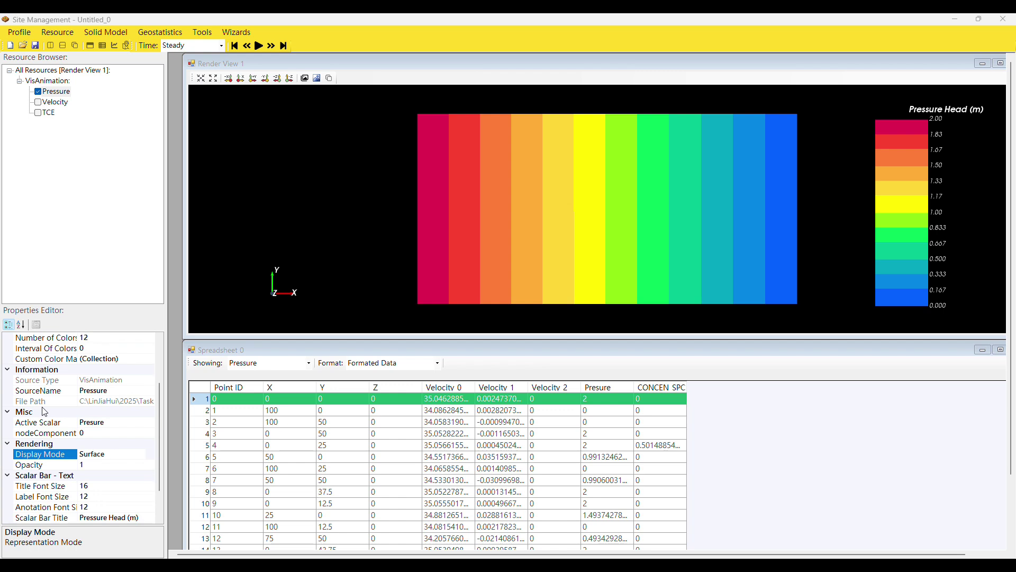
Step: Compare the Pressure result's display modes Surface and Surface with Edges, finishing with Wireframe and a closer view of the mesh
{"action": "scroll", "coordinate": [105, 415], "scroll_direction": "down", "scroll_amount": 2}
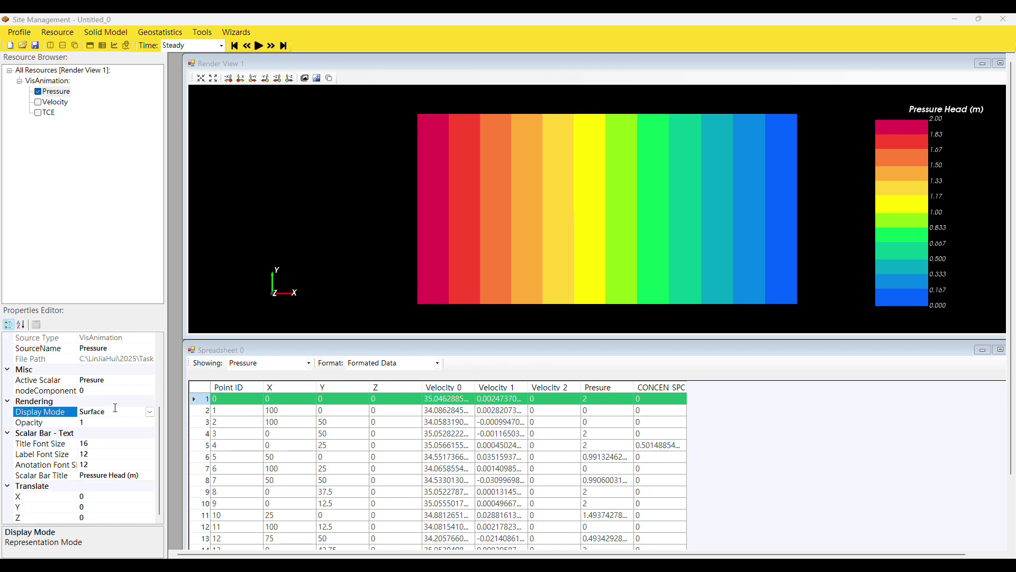
{"action": "left_click", "coordinate": [150, 413]}
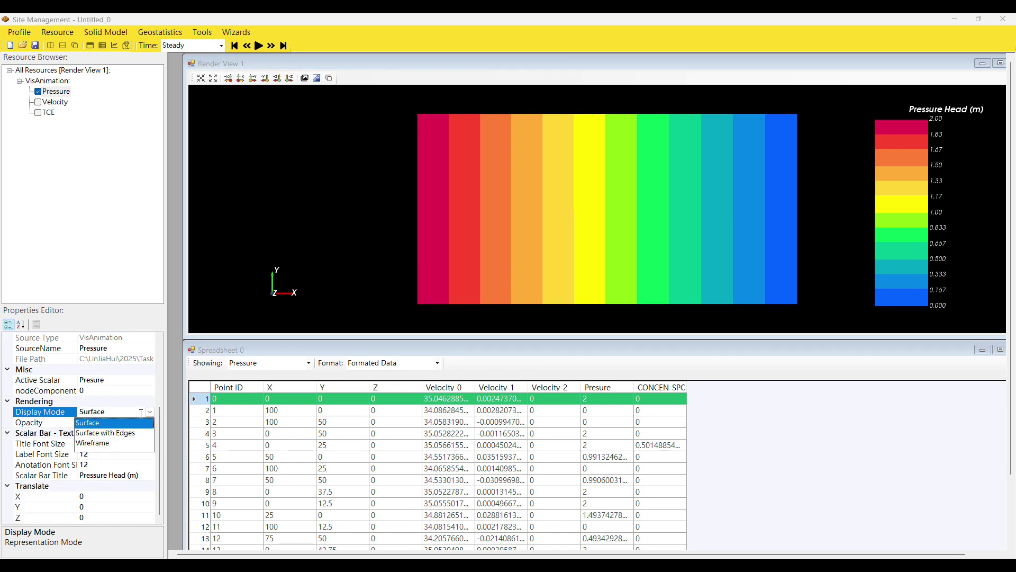
{"action": "left_click", "coordinate": [120, 427]}
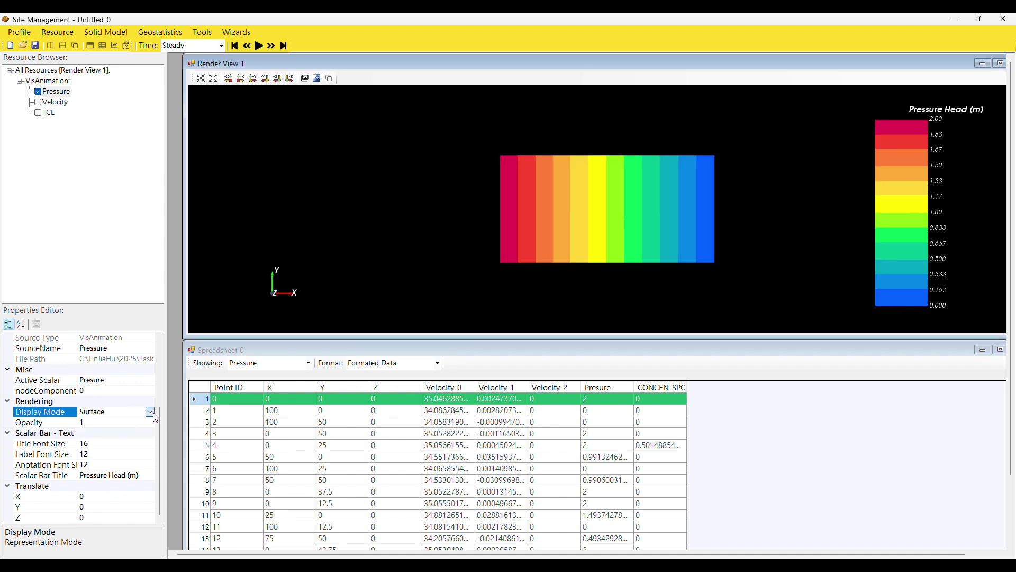
{"action": "left_click", "coordinate": [150, 413]}
{"action": "left_click", "coordinate": [127, 435]}
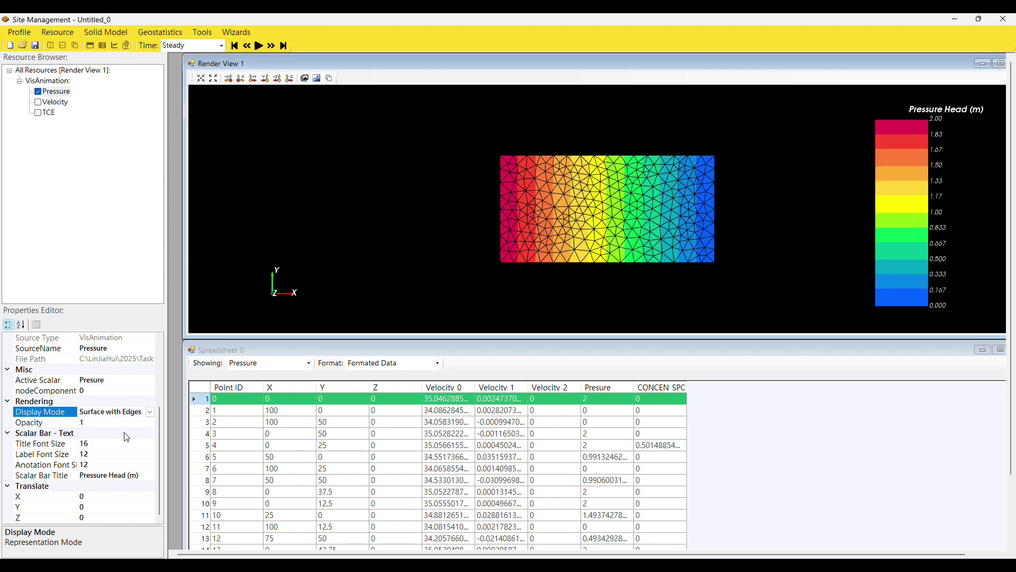
{"action": "left_click", "coordinate": [150, 413]}
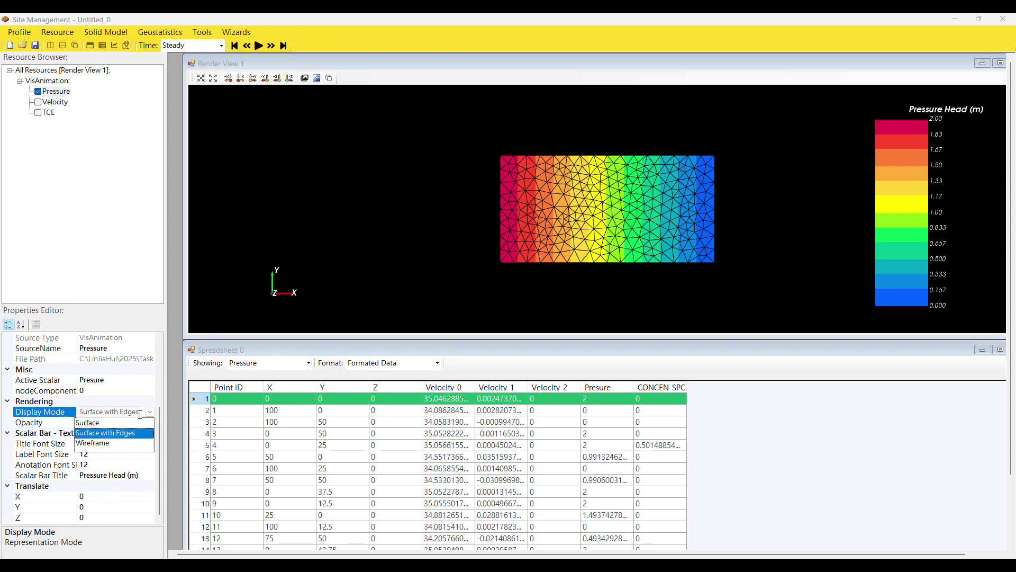
{"action": "left_click", "coordinate": [121, 444]}
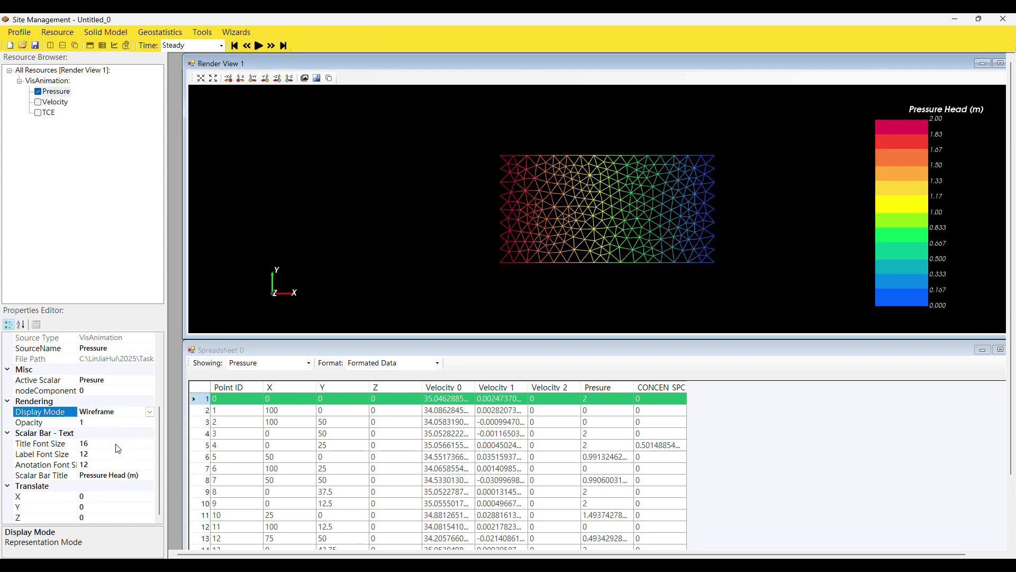
{"action": "scroll", "coordinate": [506, 230], "scroll_direction": "up", "scroll_amount": 4}
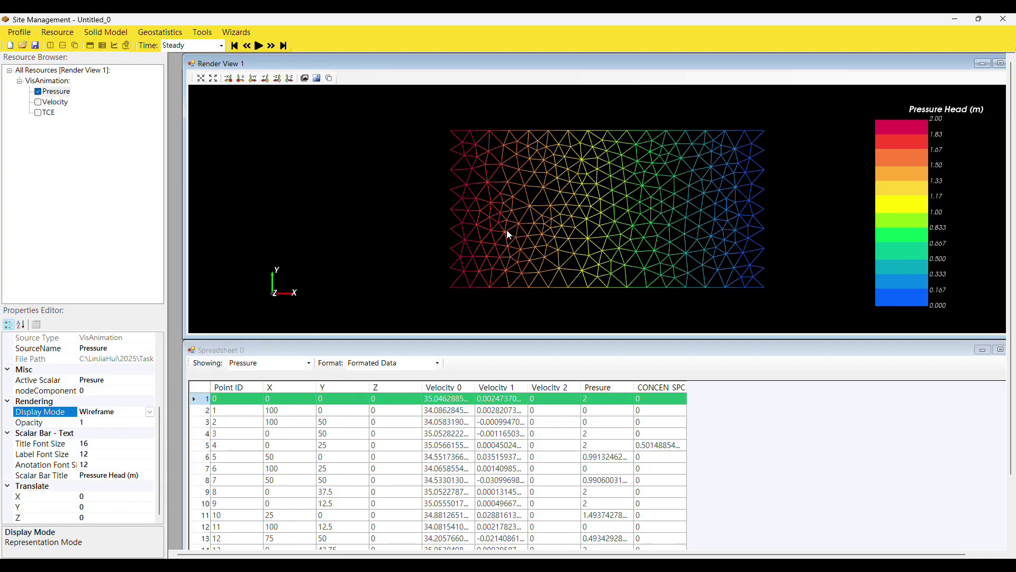